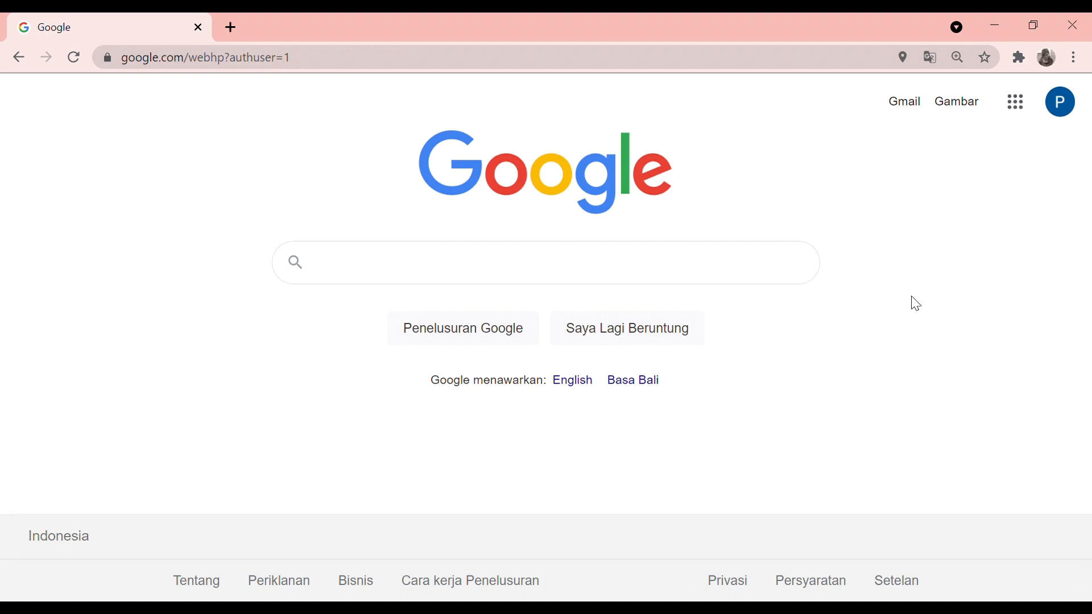
Search Google for classroom.google.com, then go back to the Google homepage
left_click(681, 266)
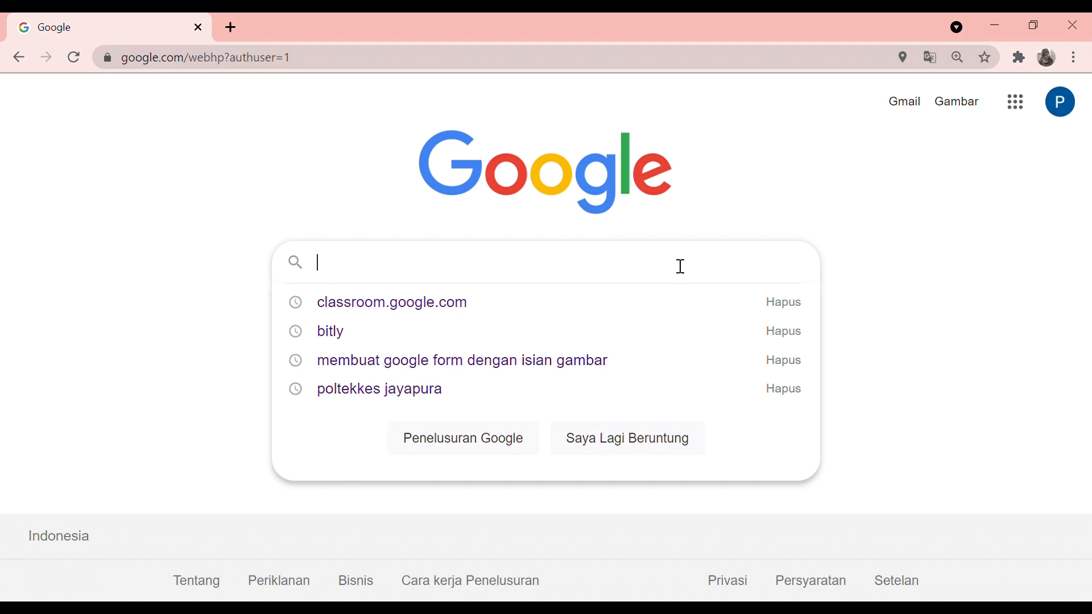
type("c")
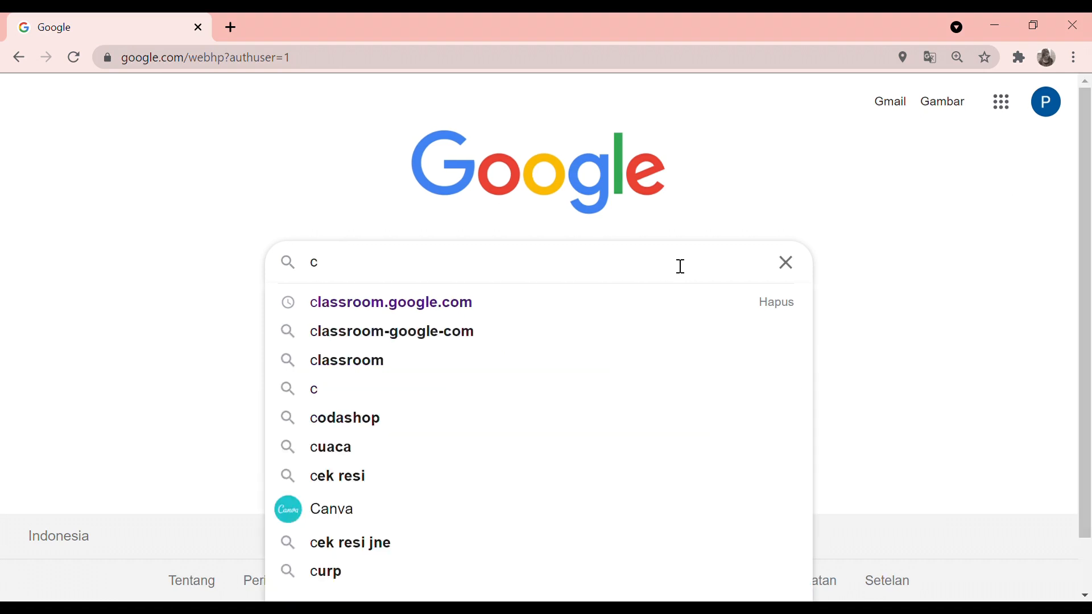
type("lassroo")
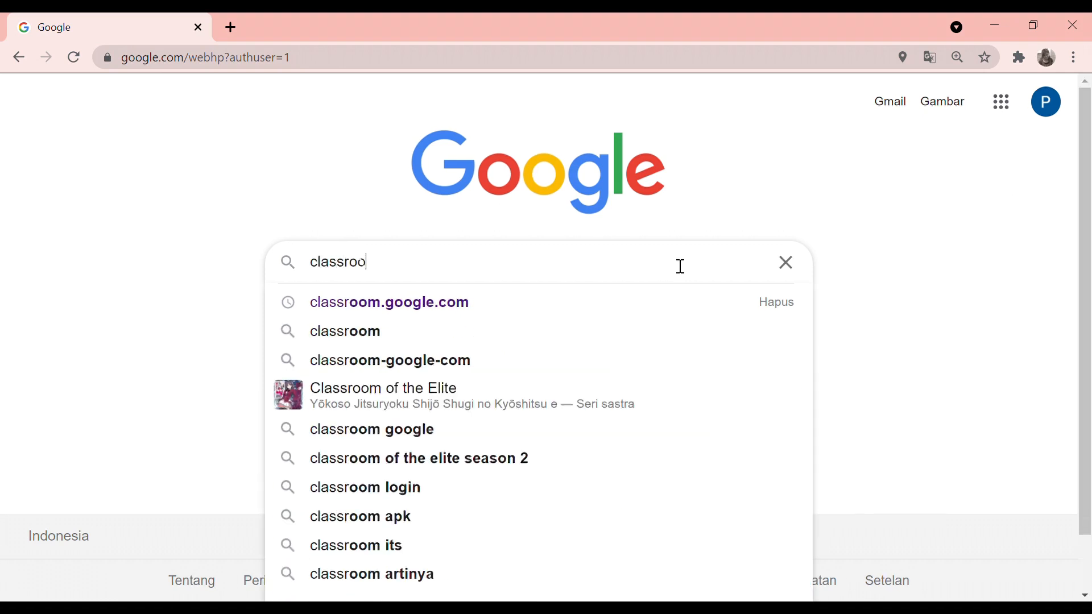
type("m.goog")
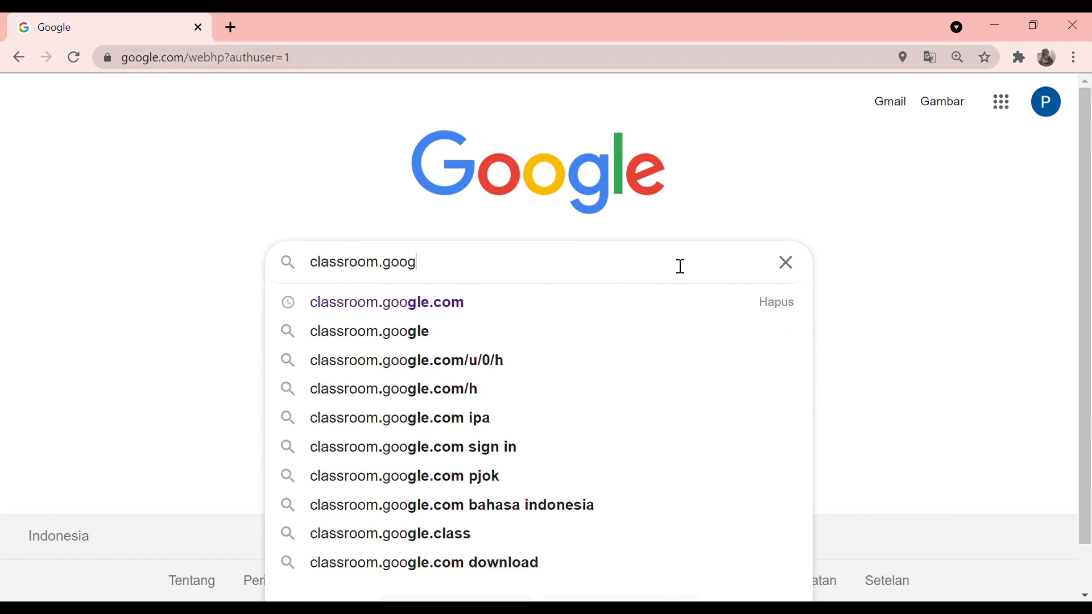
type("le.com")
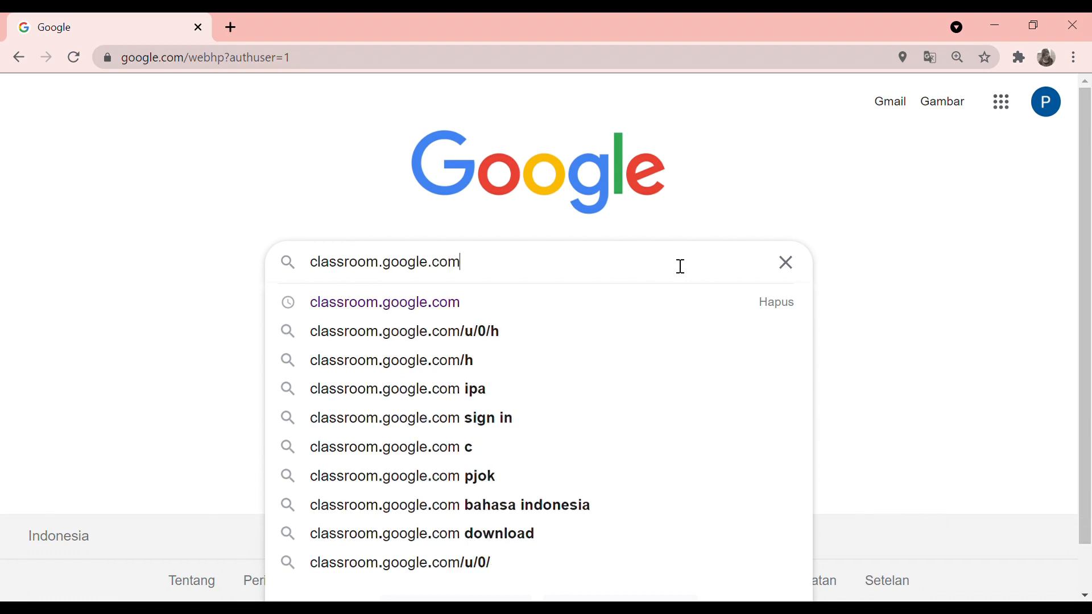
key("Return")
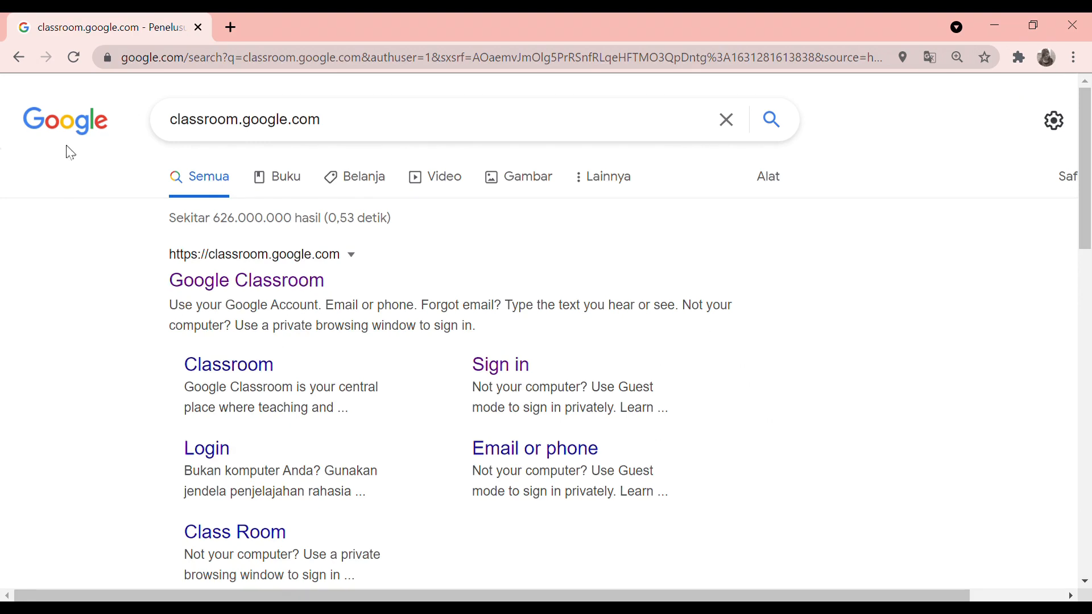
left_click(19, 56)
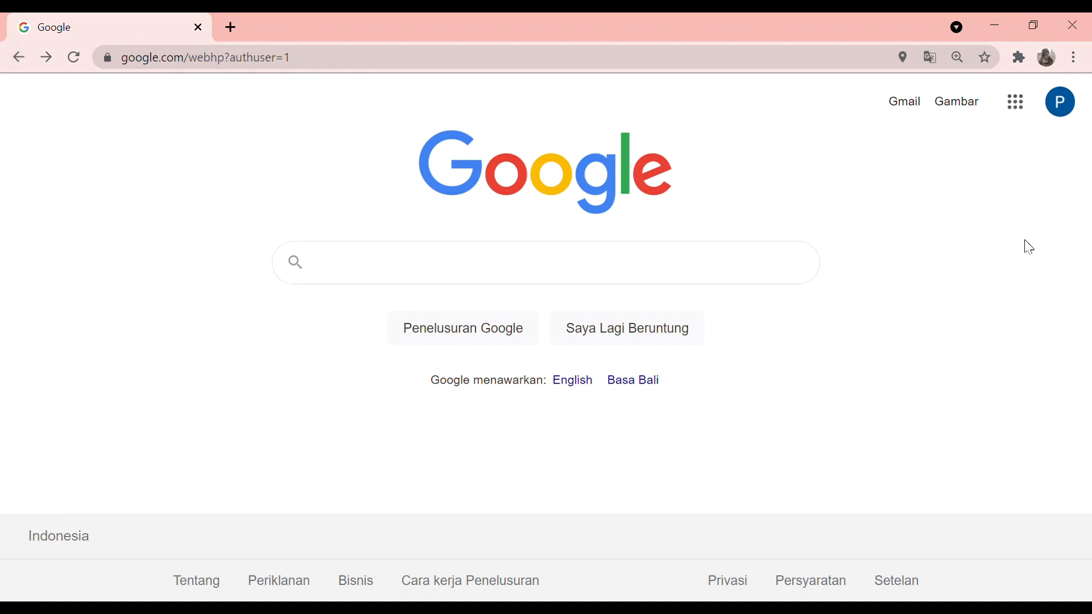
Open the Google apps launcher and scroll down until Classroom is visible
left_click(1034, 122)
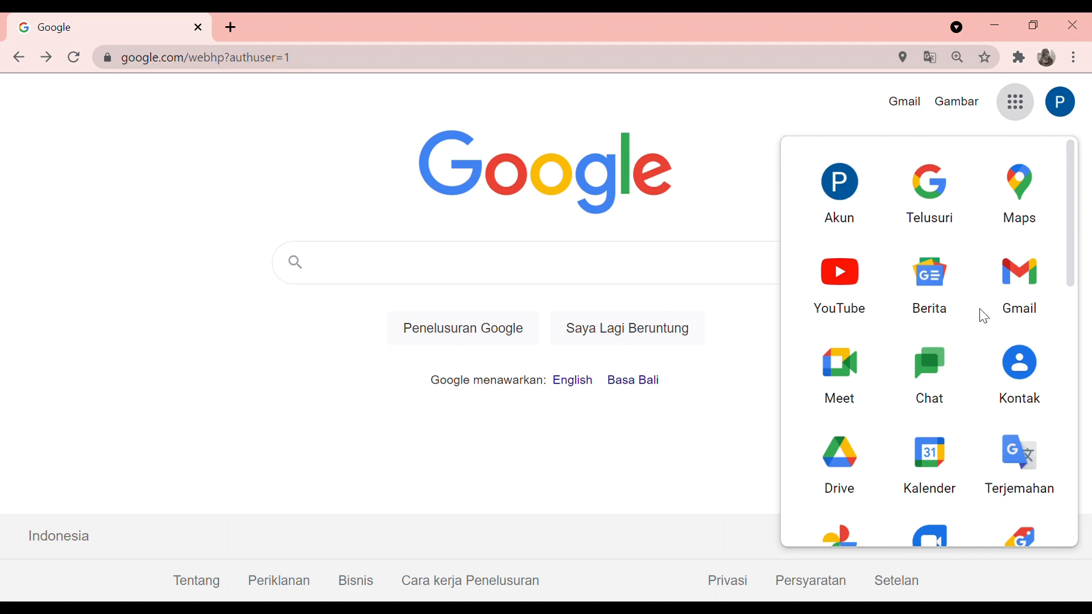
scroll(985, 317, "down", 2)
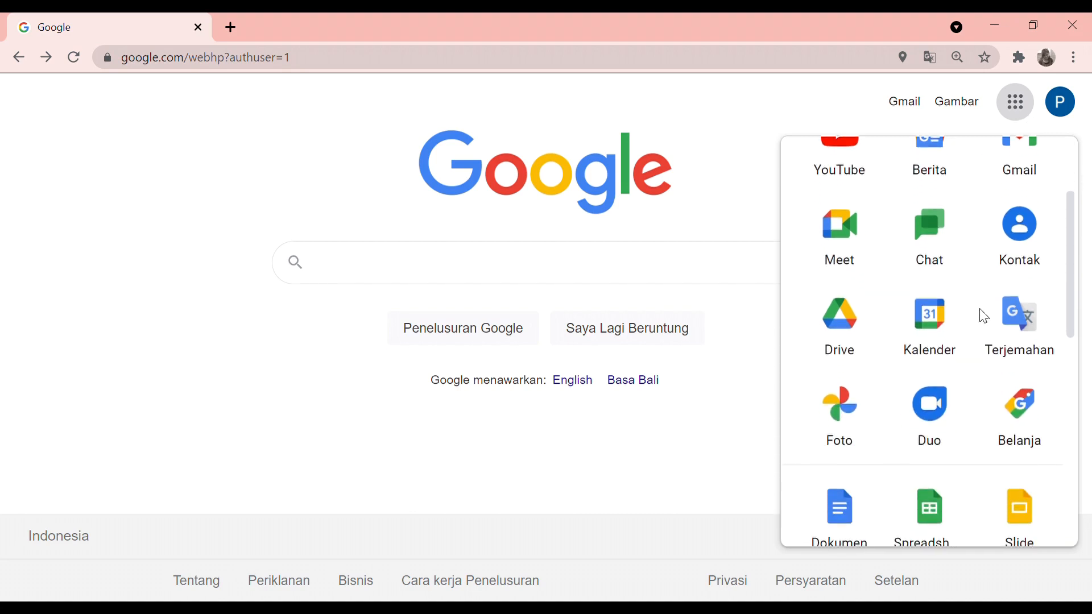
scroll(985, 316, "down", 2)
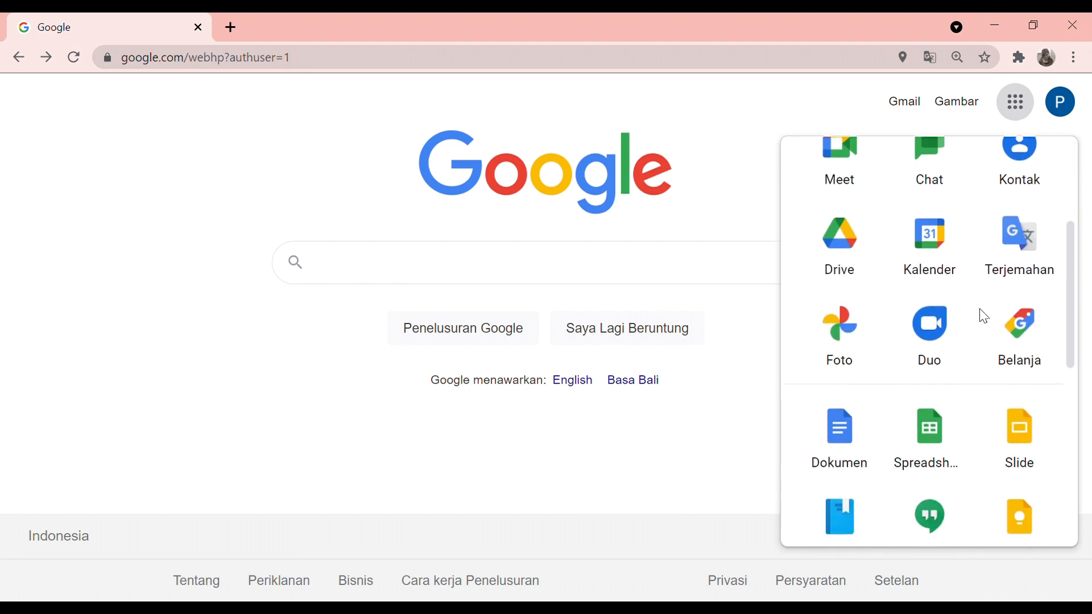
scroll(985, 317, "down", 1)
scroll(985, 317, "down", 1)
scroll(985, 317, "down", 3)
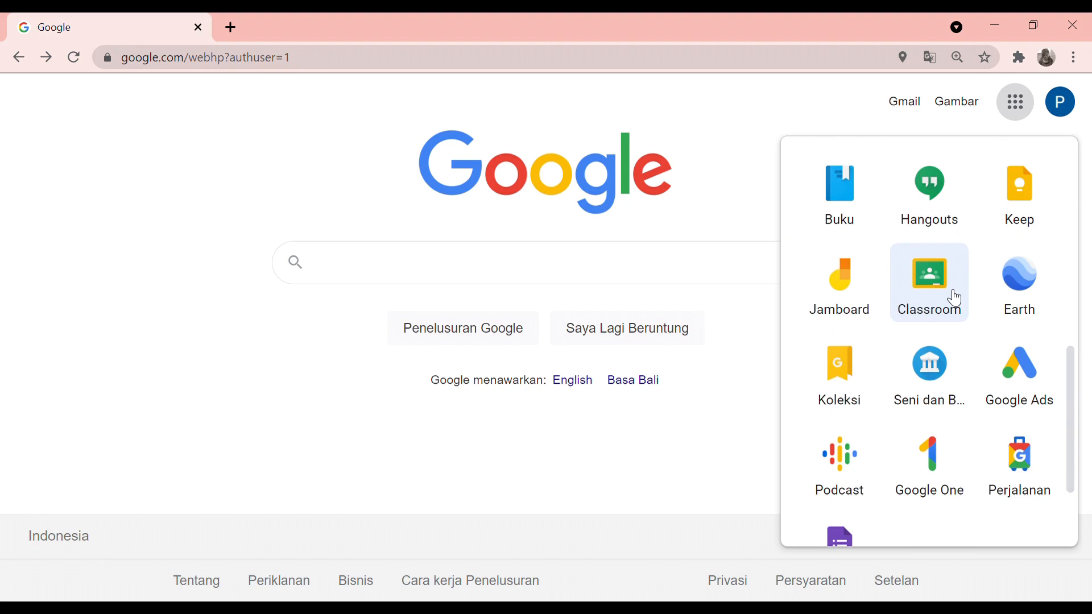
Launch Classroom from the apps list and reveal the Gabung ke kelas / Buat kelas options
left_click(955, 298)
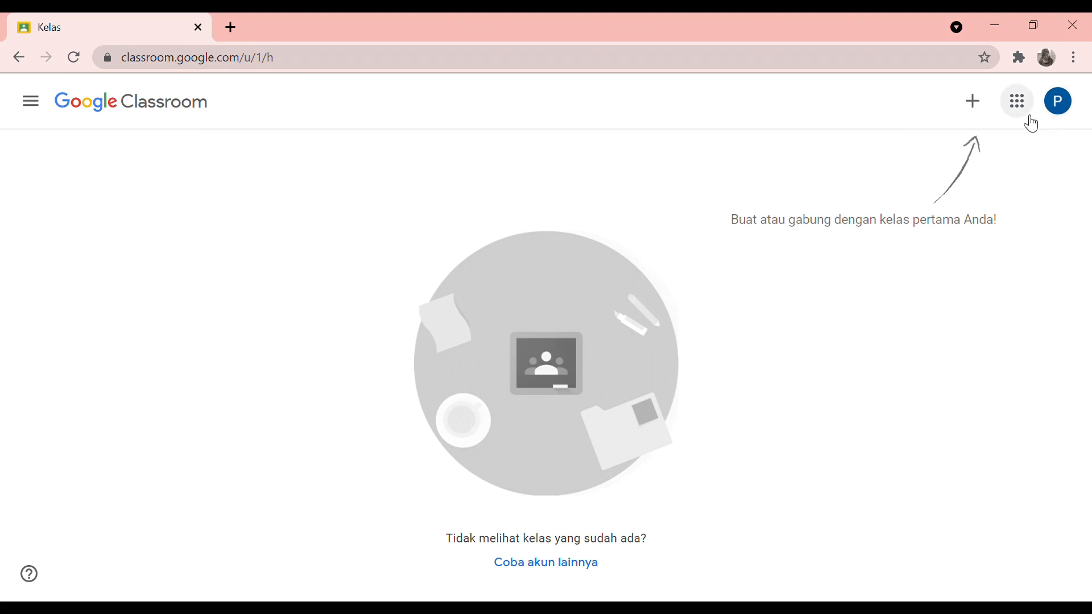
left_click(994, 124)
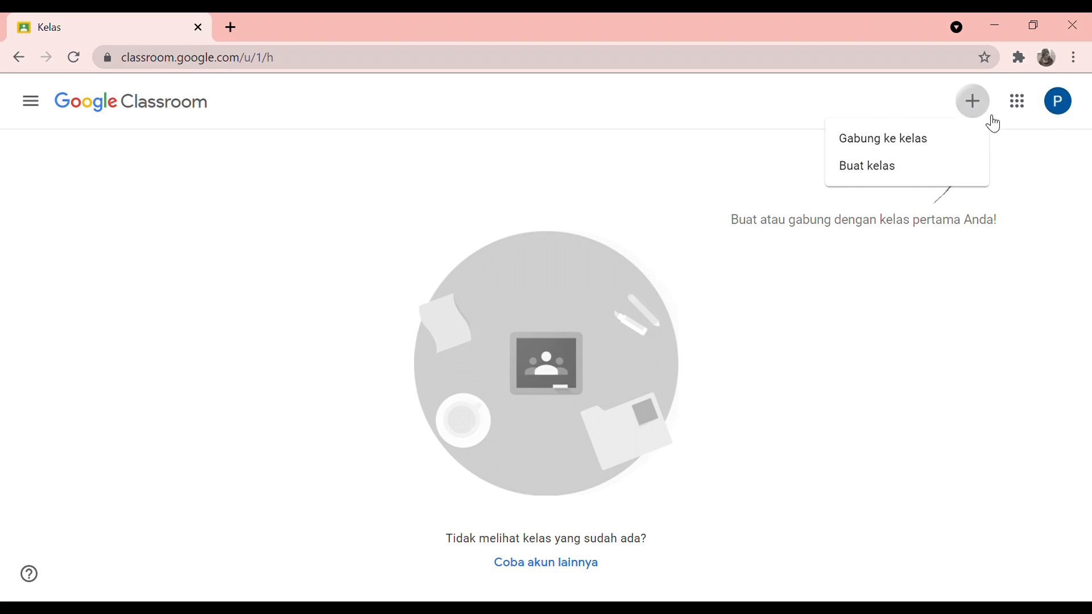
Choose Buat kelas, acknowledge the personal-account notice, and continue to the class form
left_click(952, 172)
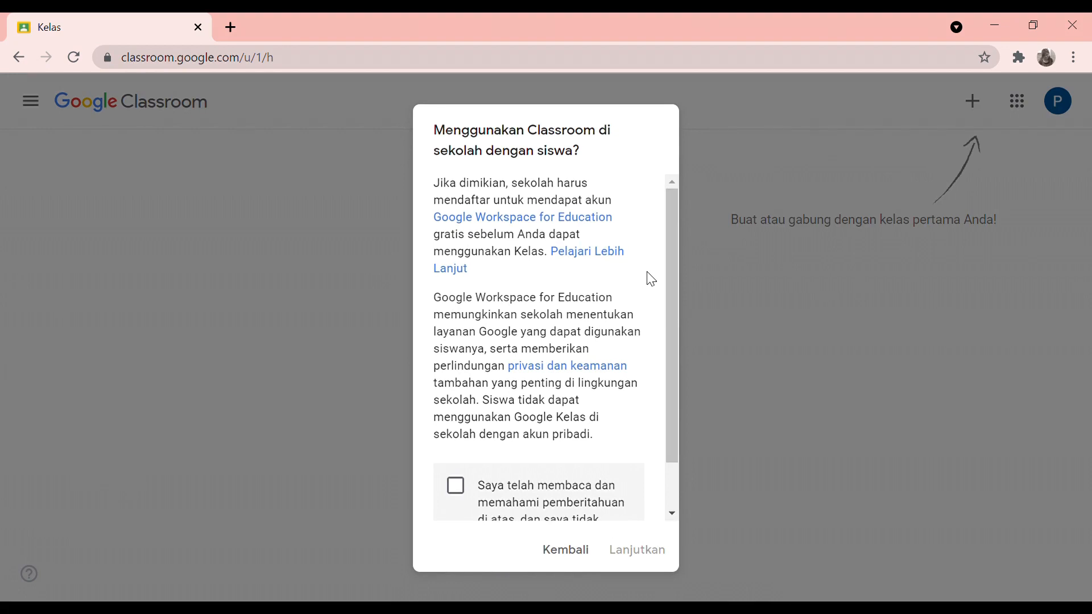
scroll(651, 278, "down", 1)
scroll(652, 279, "down", 1)
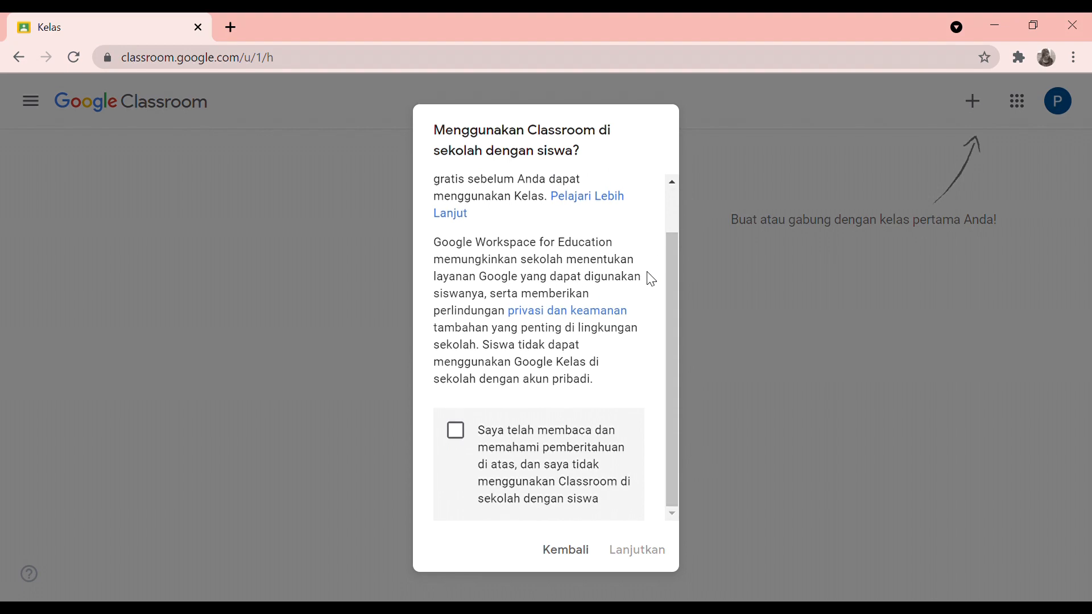
left_click(466, 435)
left_click(638, 552)
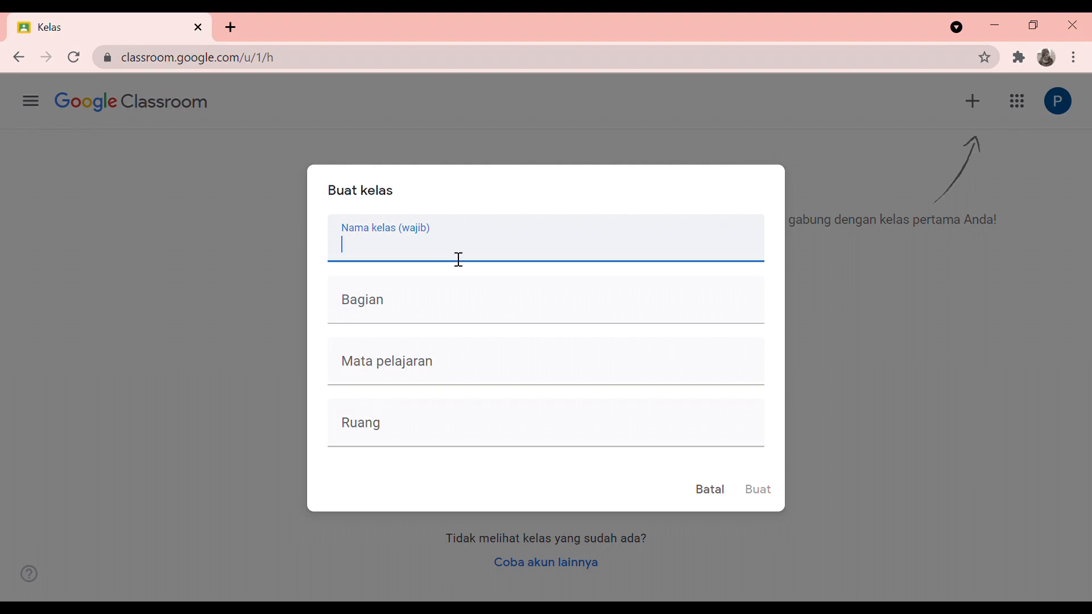
Enter class name 'Malariologi' and section 'Semester Ganjil T.A. 2021/2022'
type("Mal")
type("a")
key("BackSpace")
type("lariolog")
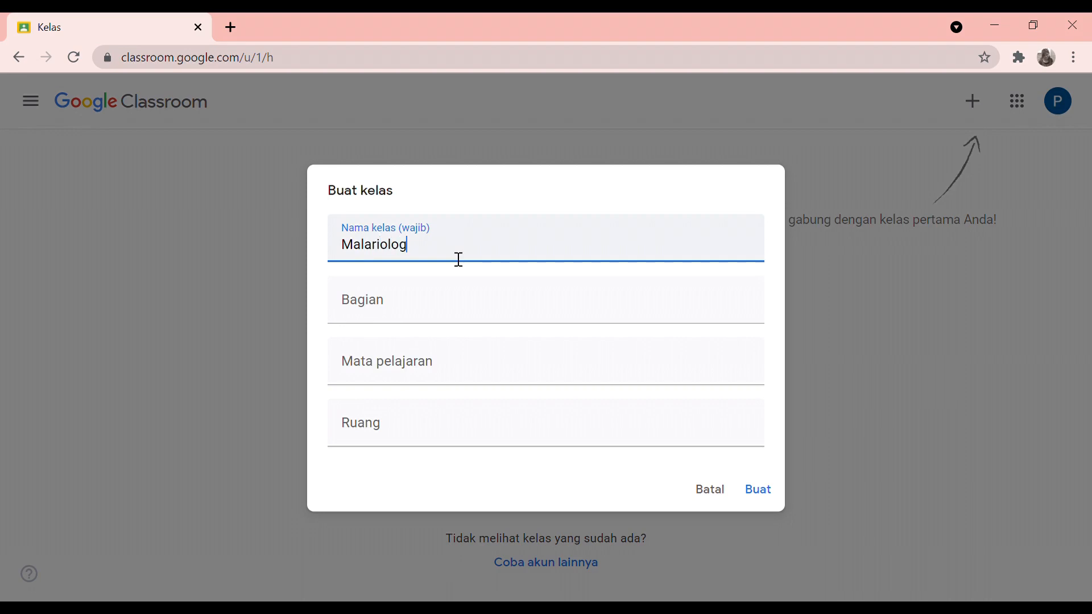
type("i")
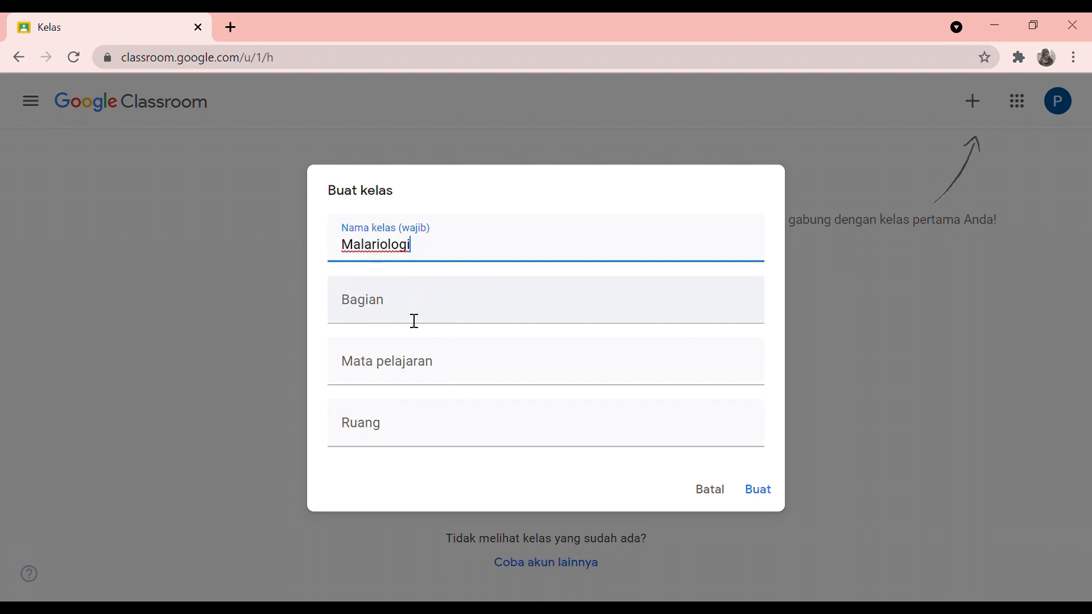
left_click(414, 321)
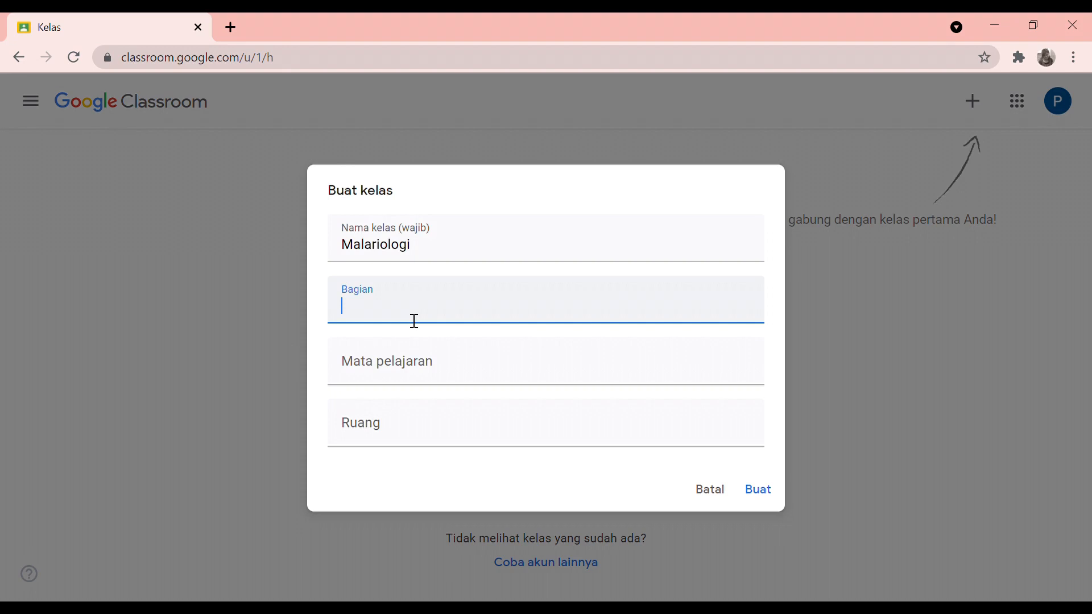
type("Semester Ganjil T.A. 20")
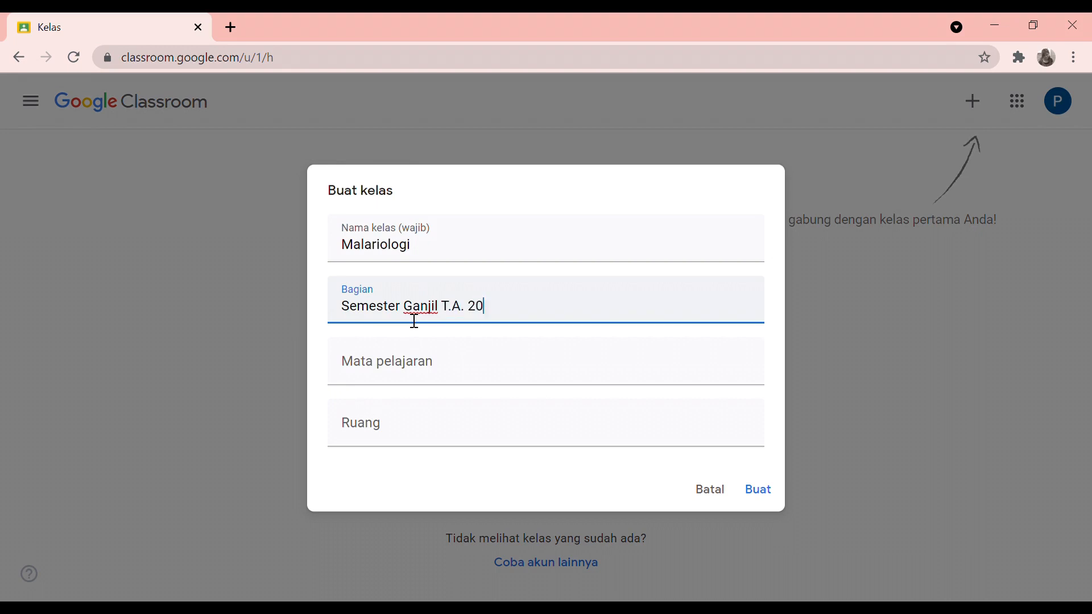
type("21/2022")
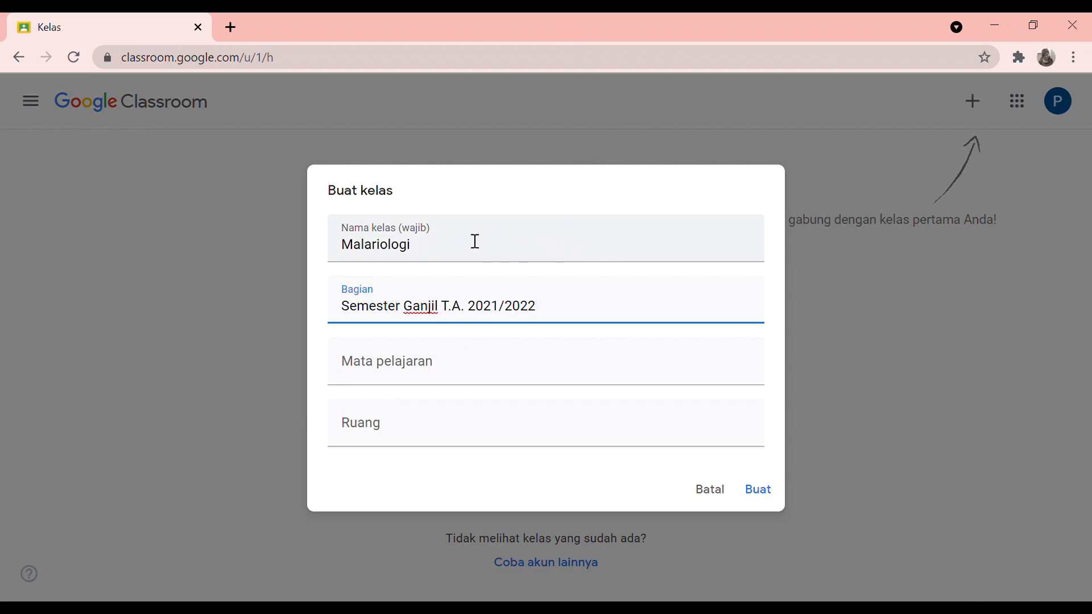
Leave Mata pelajaran and Ruang blank and create the Malariologi class
left_click(426, 378)
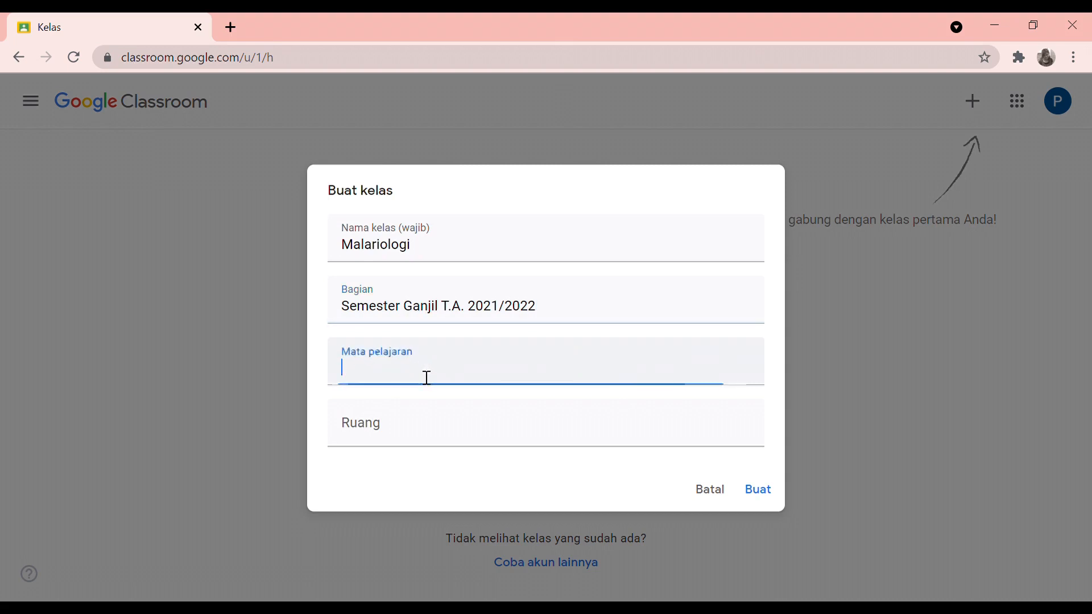
left_click(407, 442)
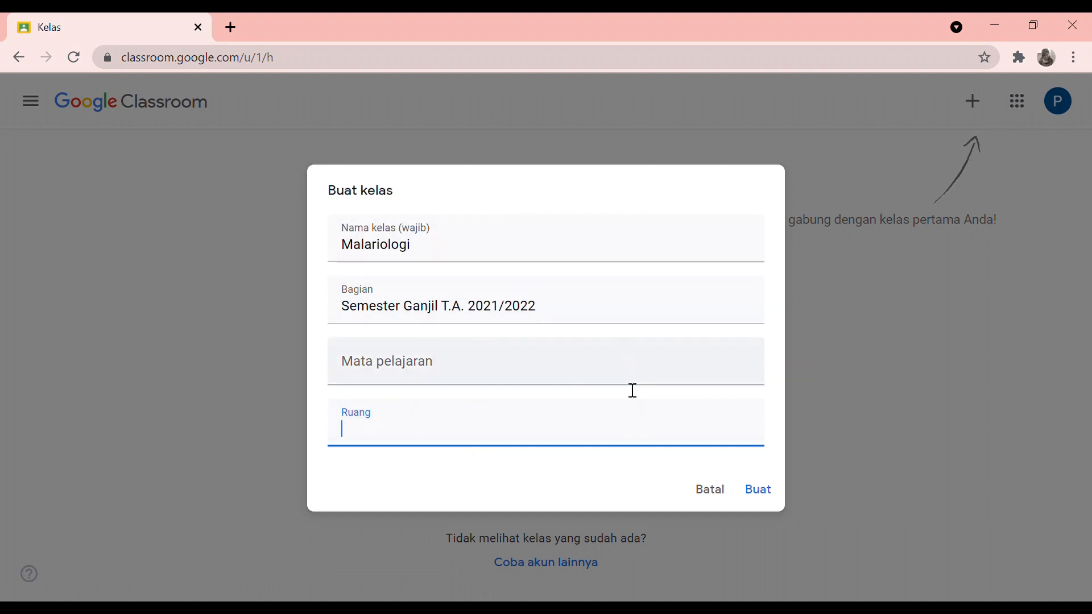
left_click(766, 497)
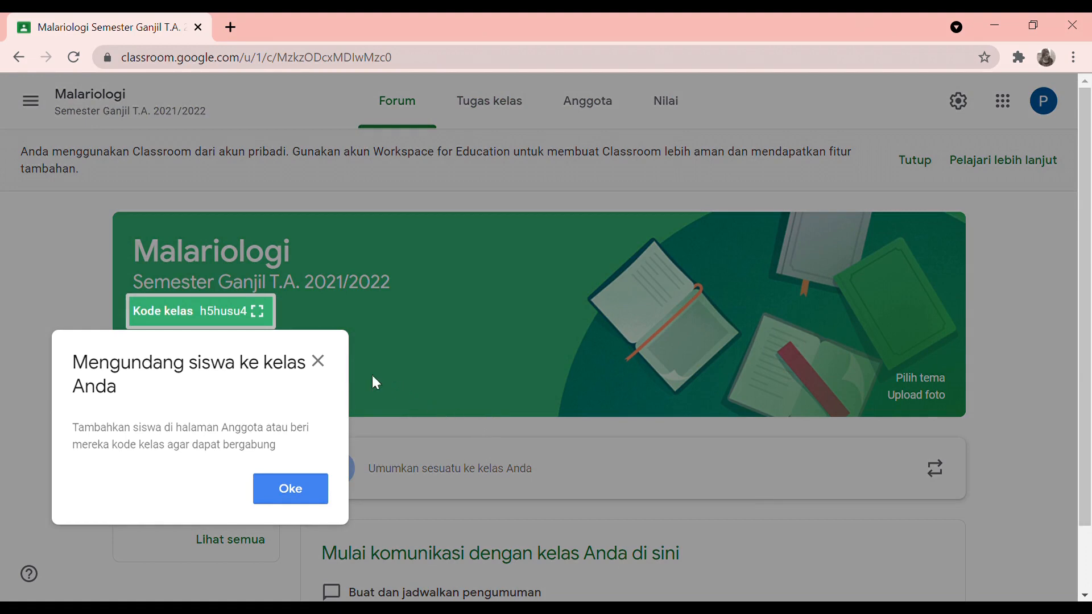
Dismiss the invite-students tip and the personal-account notice on the Malariologi class page
left_click(318, 362)
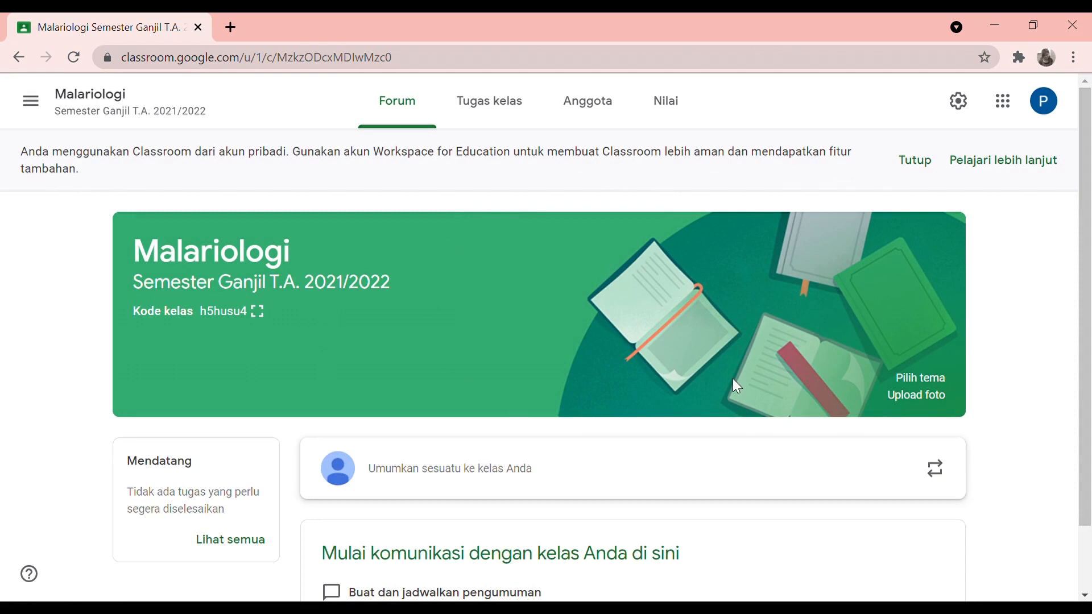
scroll(737, 387, "down", 3)
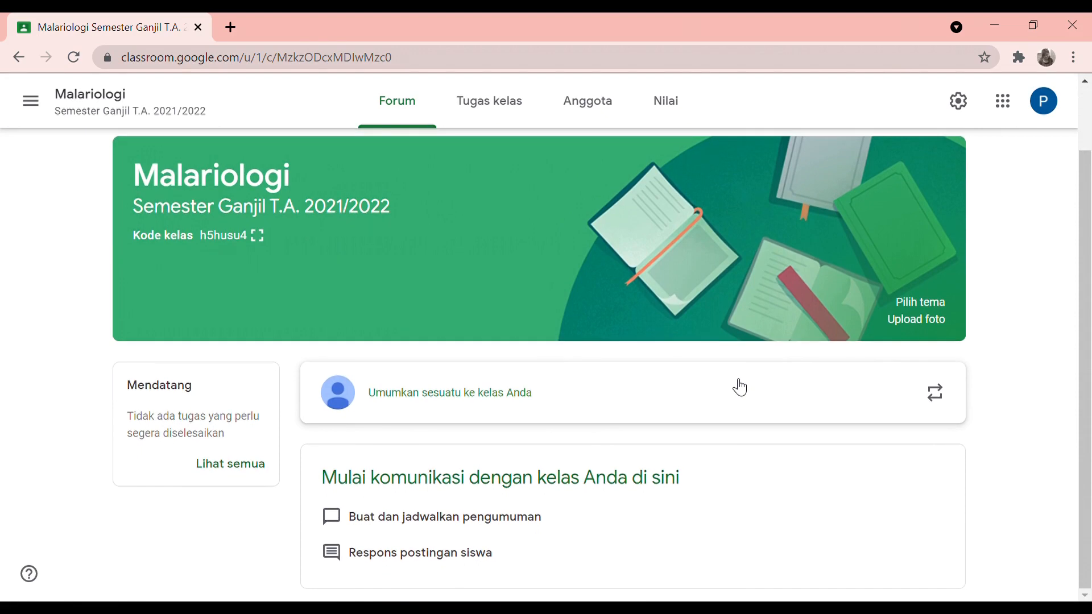
scroll(692, 295, "up", 3)
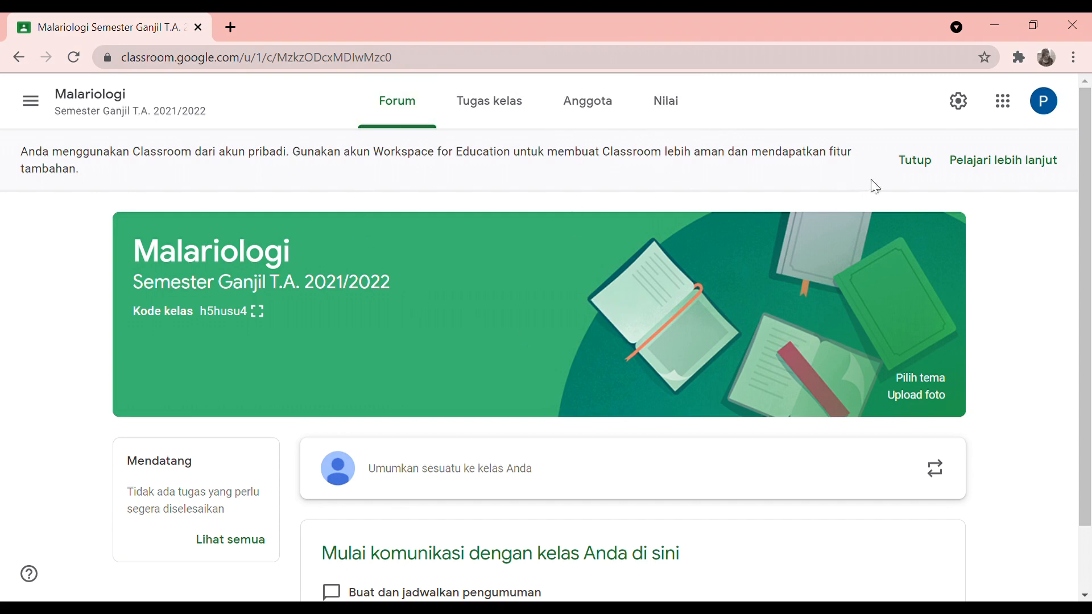
left_click(929, 169)
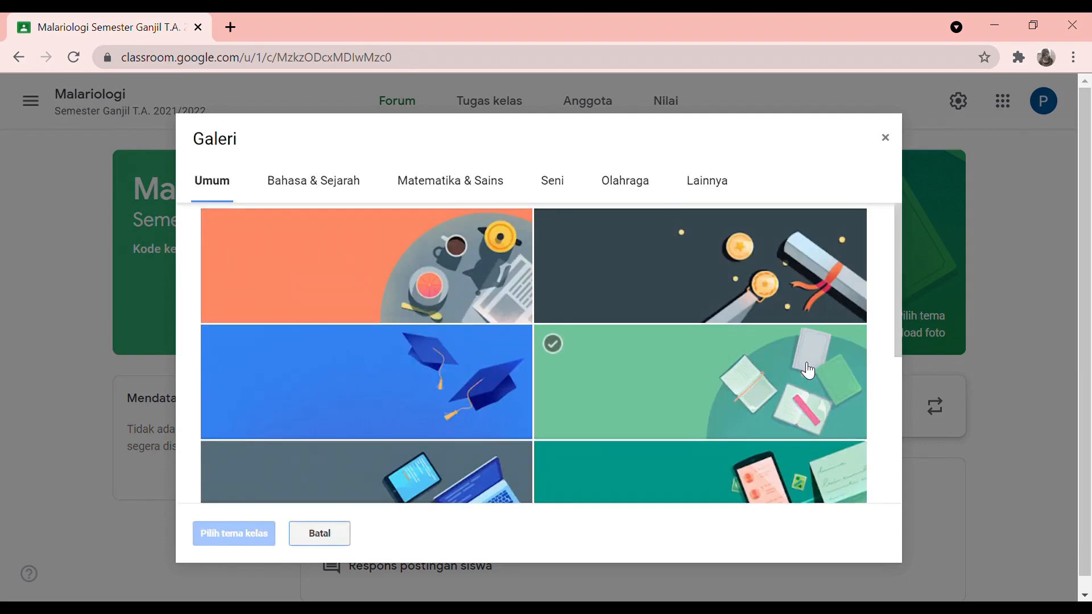
Apply the teal DNA-and-pea-pods theme from Matematika & Sains as the class banner
scroll(808, 371, "down", 2)
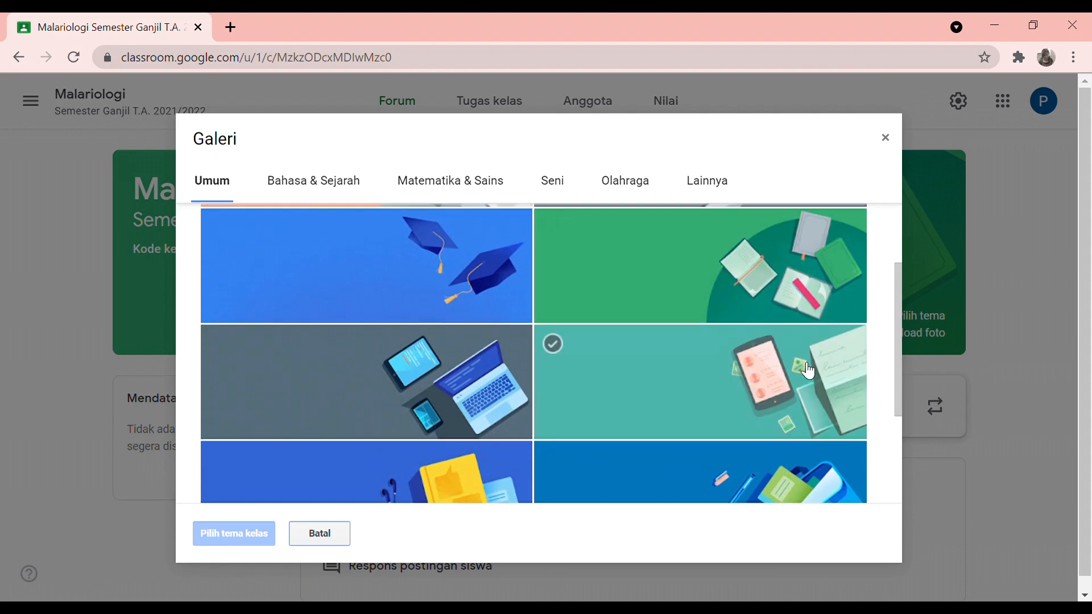
scroll(809, 371, "down", 3)
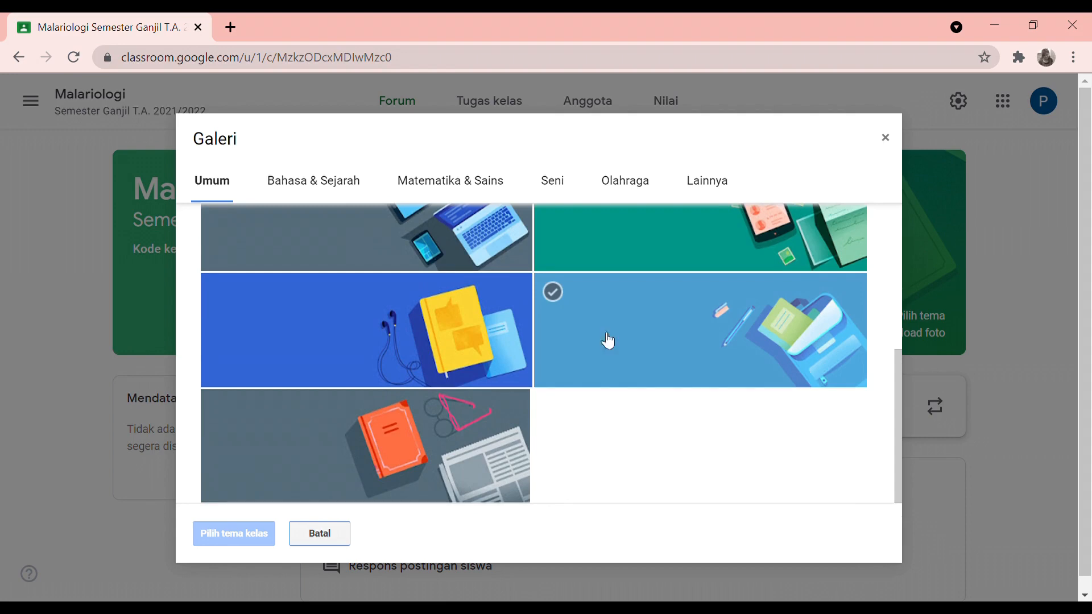
left_click(352, 195)
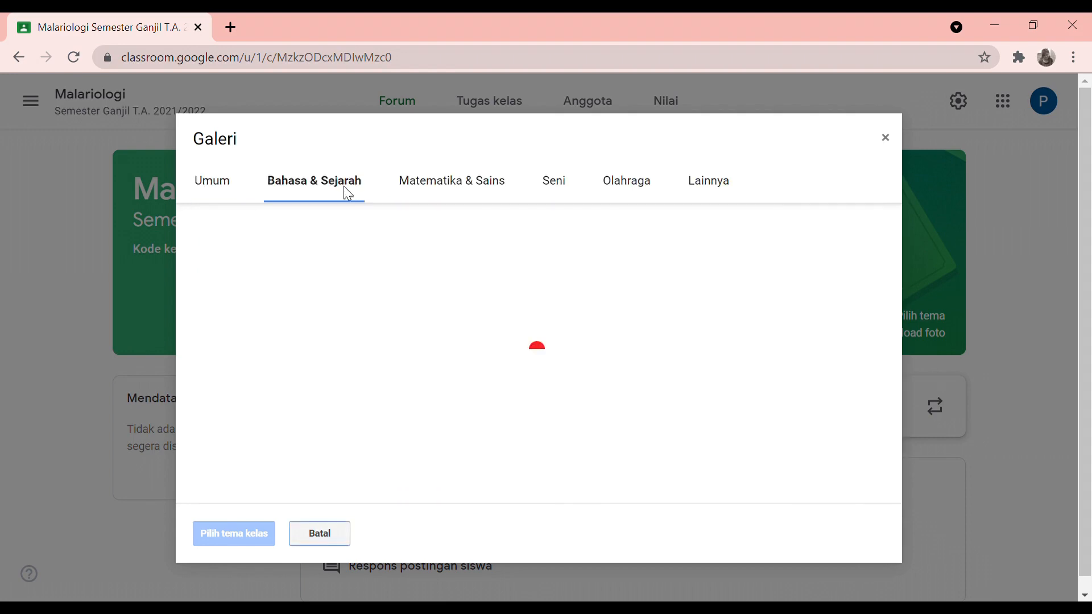
scroll(511, 359, "down", 3)
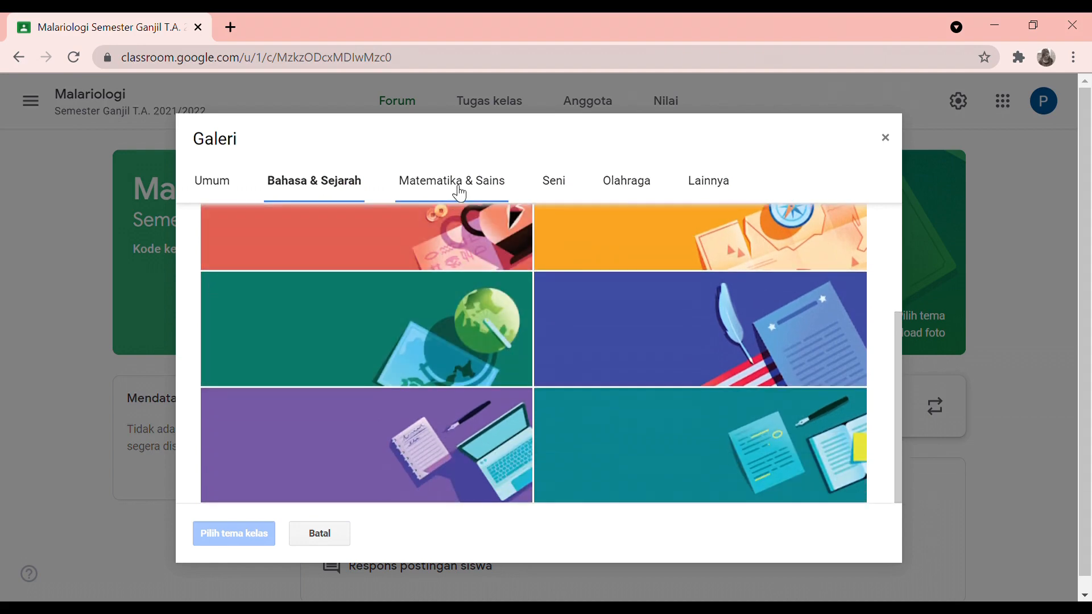
left_click(452, 186)
scroll(561, 377, "down", 1)
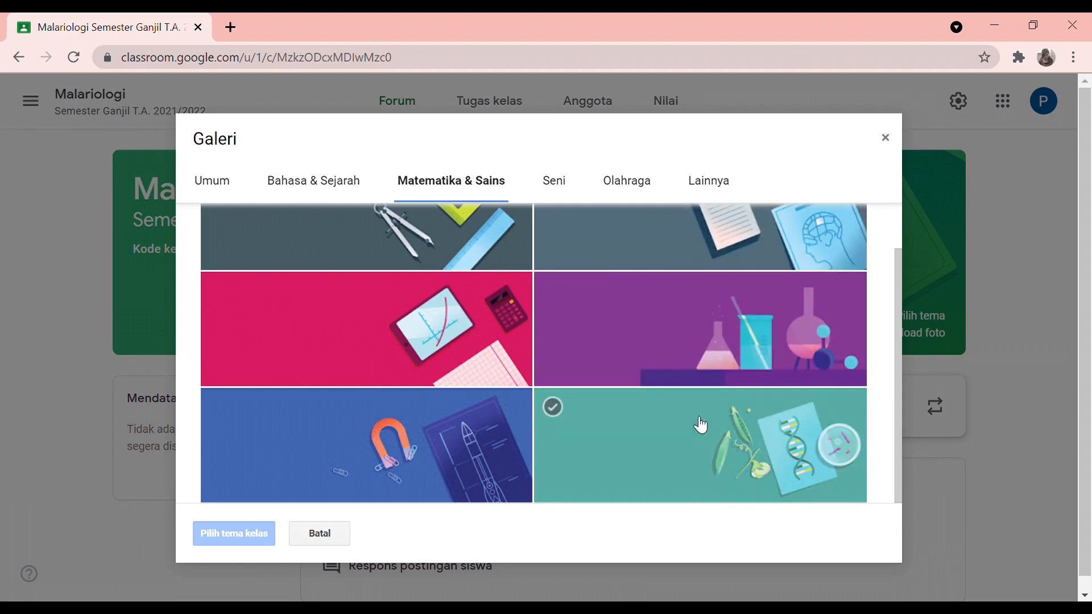
left_click(701, 425)
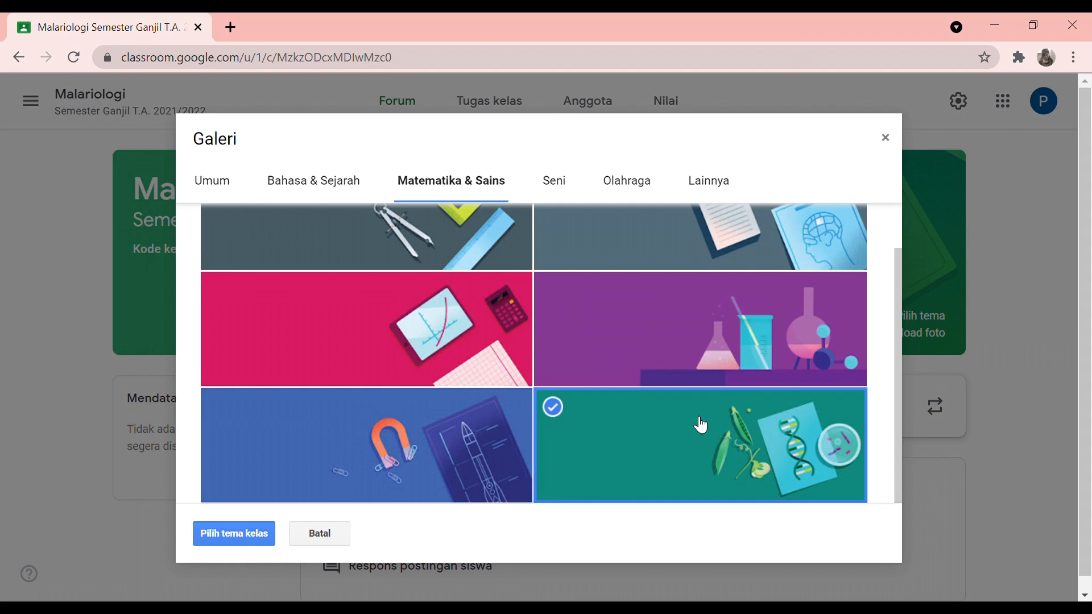
left_click(266, 542)
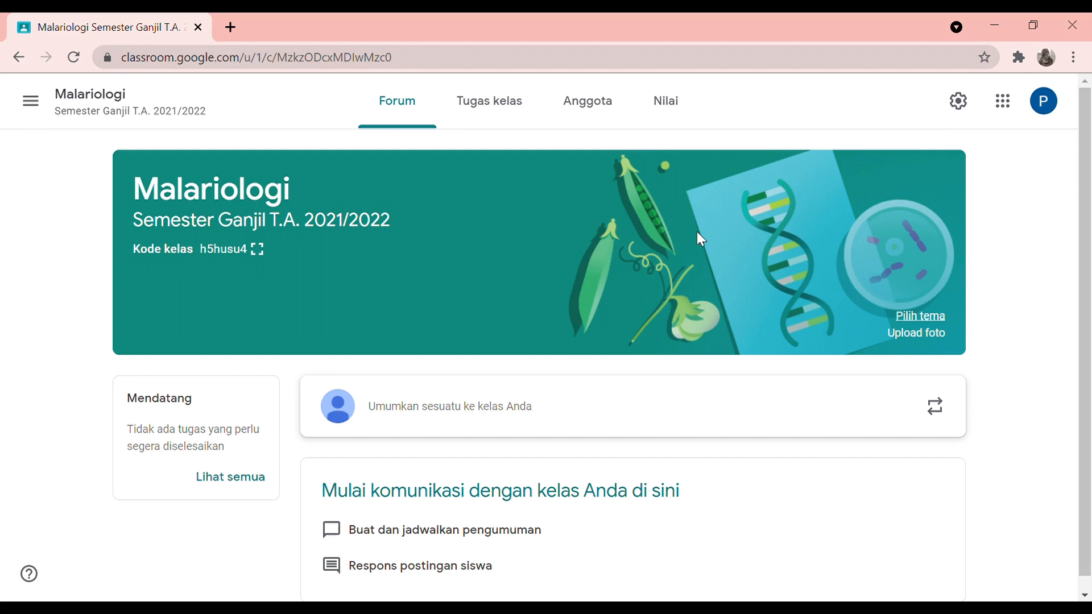
From the Anggota tab, invite a co-teacher by entering their e-mail address under Guru
left_click(592, 115)
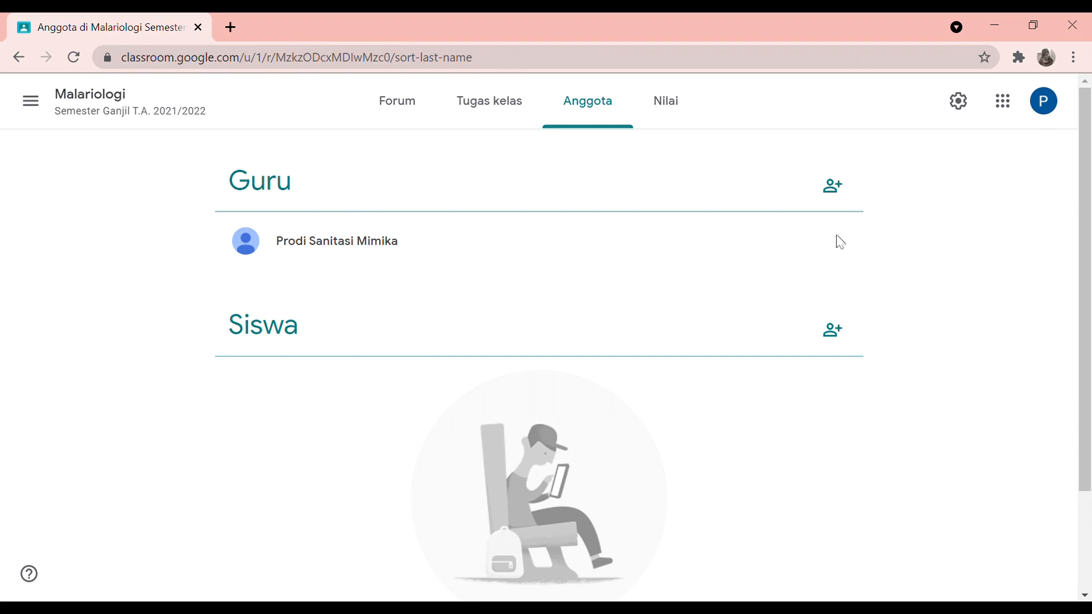
left_click(834, 187)
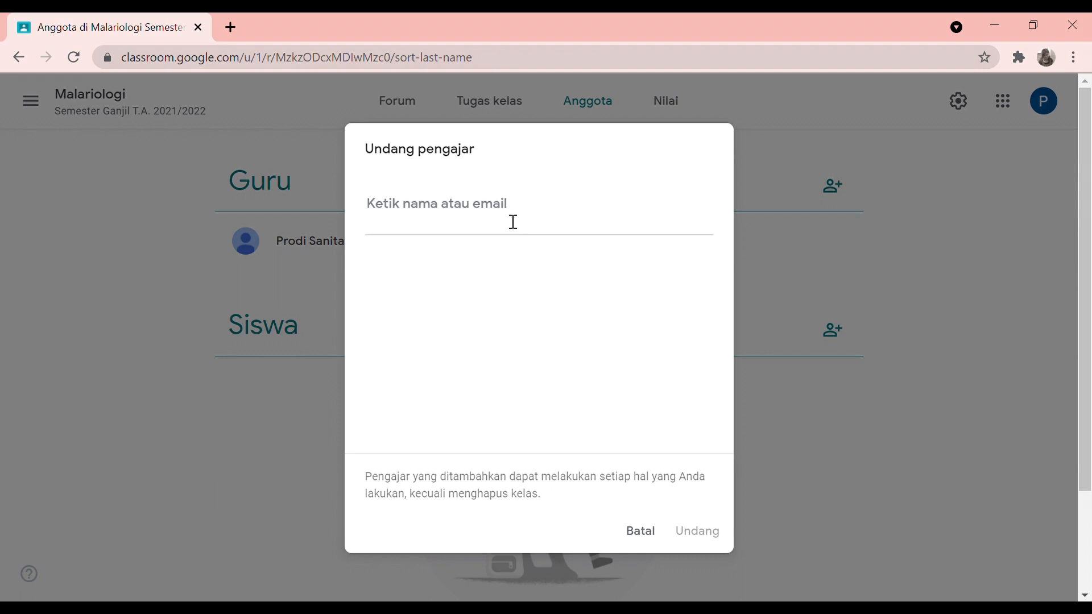
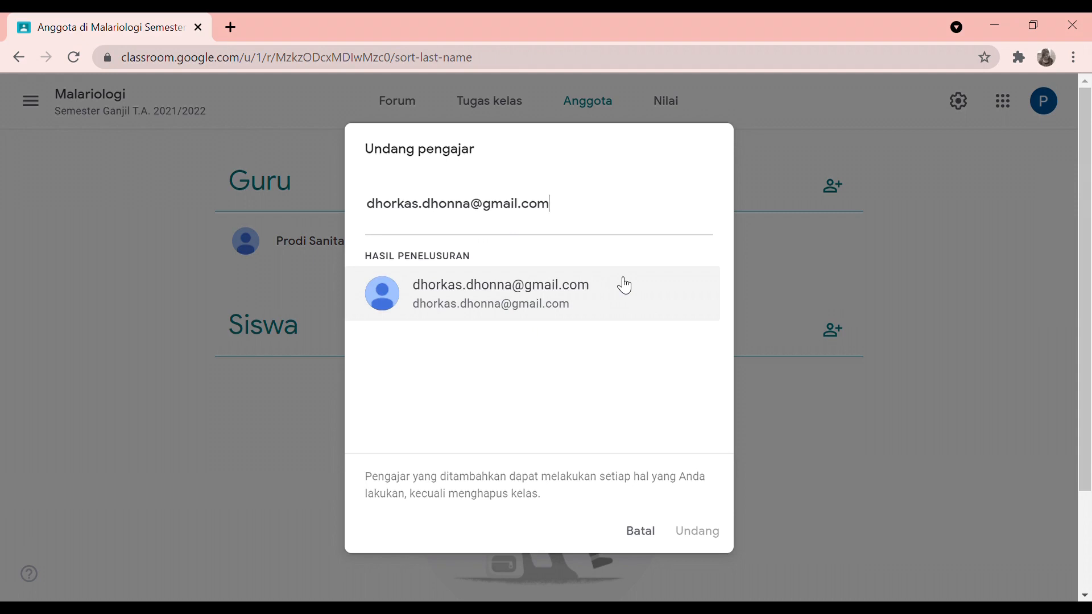
left_click(586, 303)
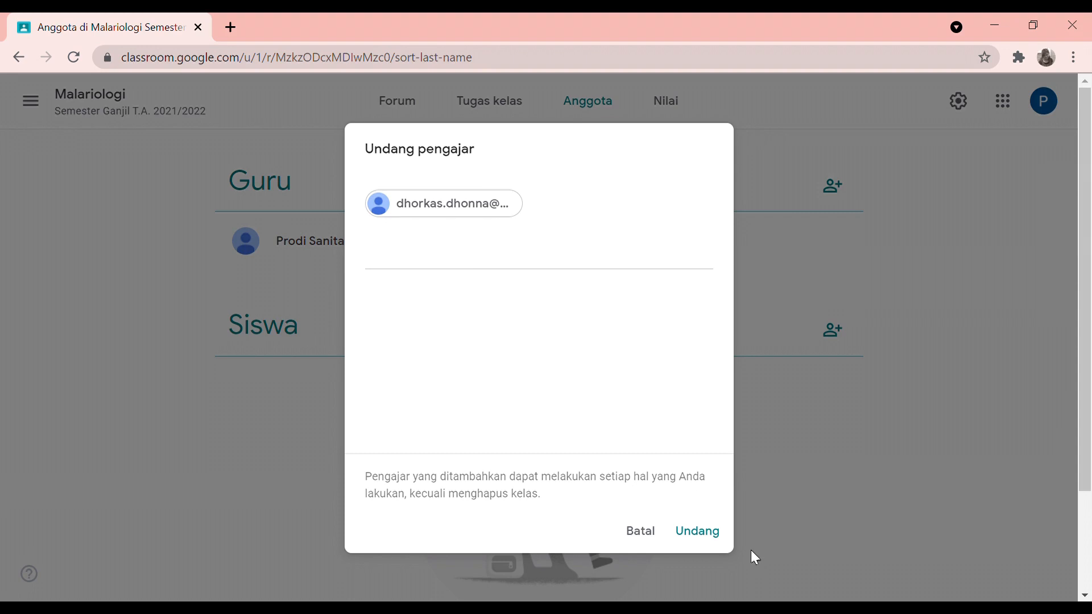
left_click(699, 534)
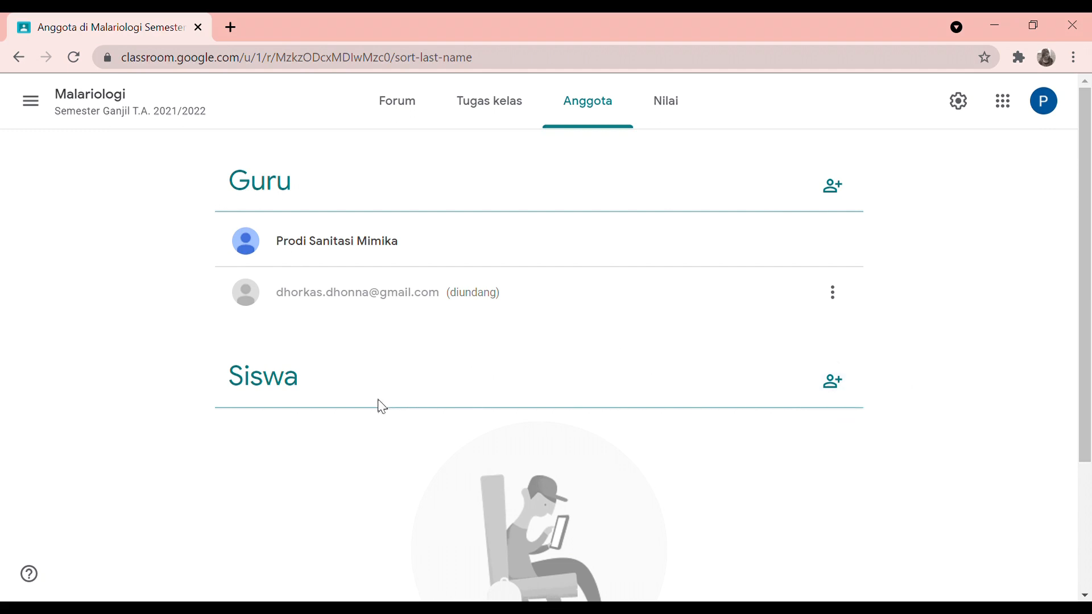
Open the Undang siswa dialog beside Siswa to show the class invitation link
left_click(833, 393)
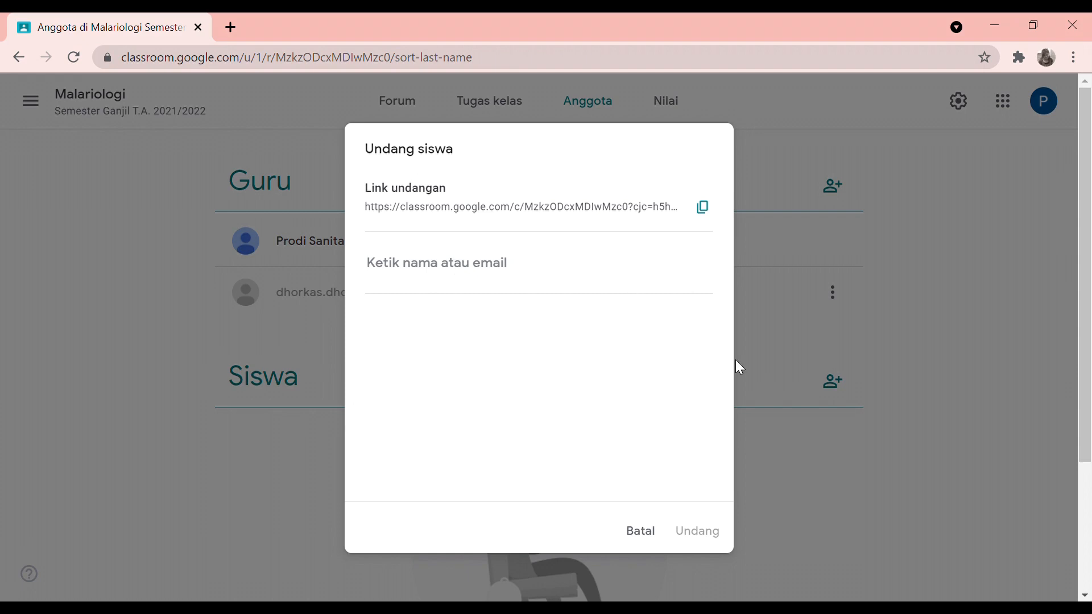
left_click(641, 533)
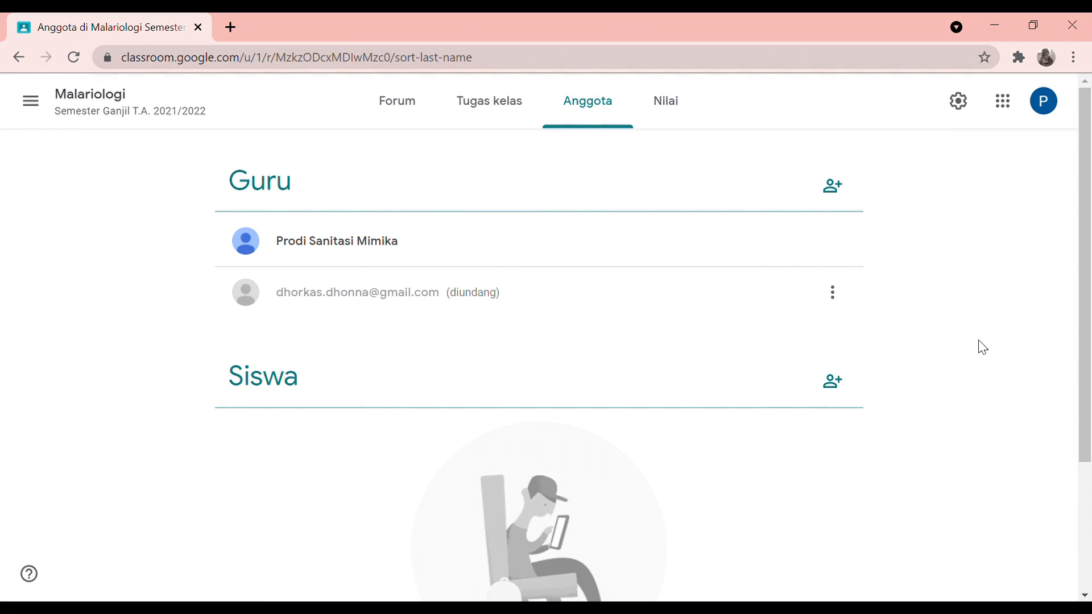
From the Forum page, enlarge the Kode kelas display and copy the class invite link
left_click(404, 120)
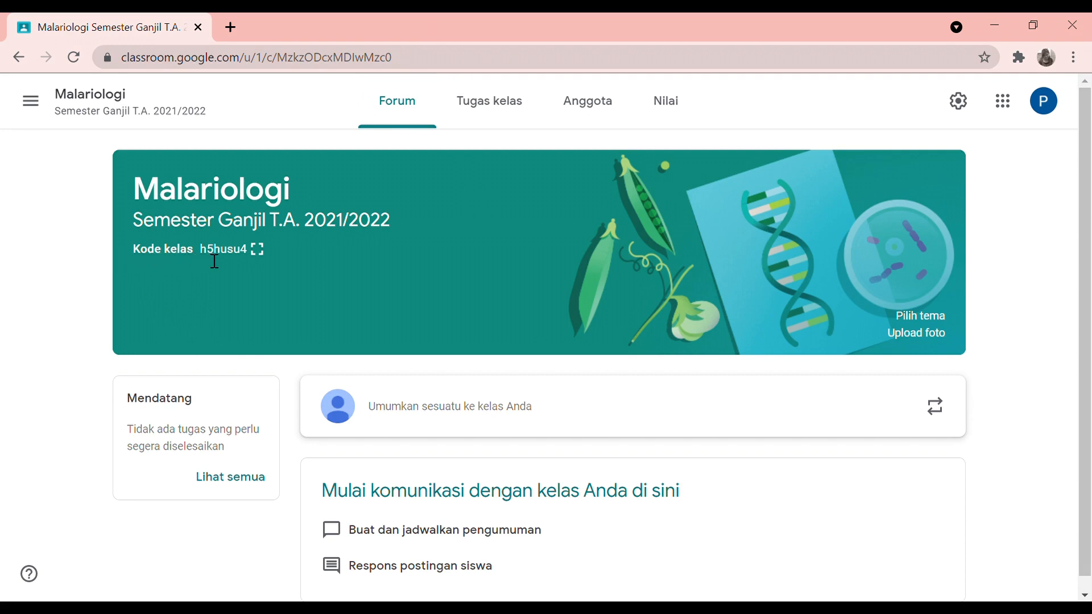
left_click(259, 251)
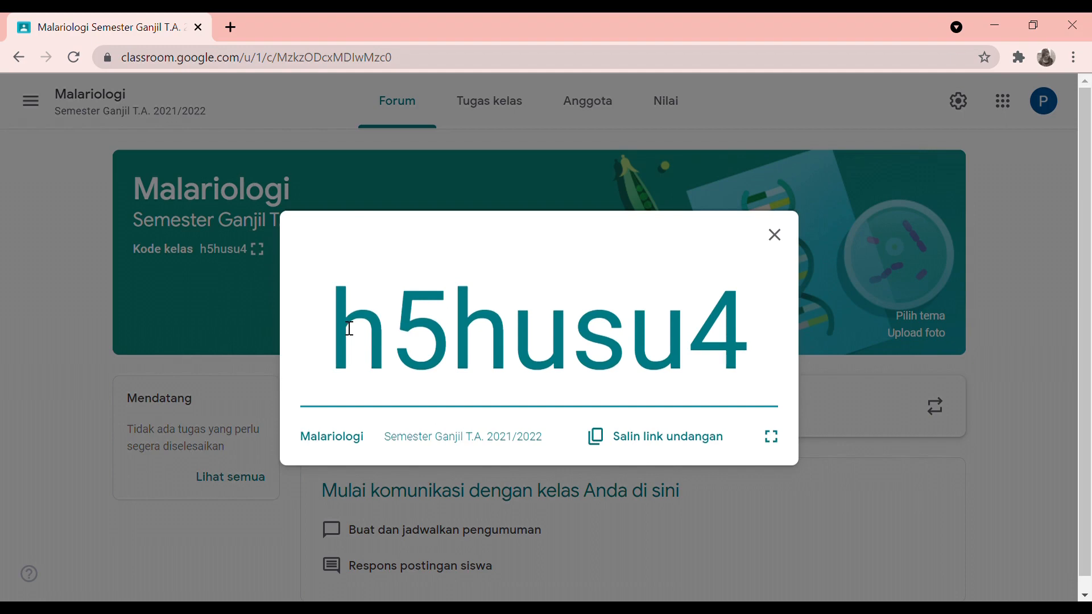
left_click(670, 450)
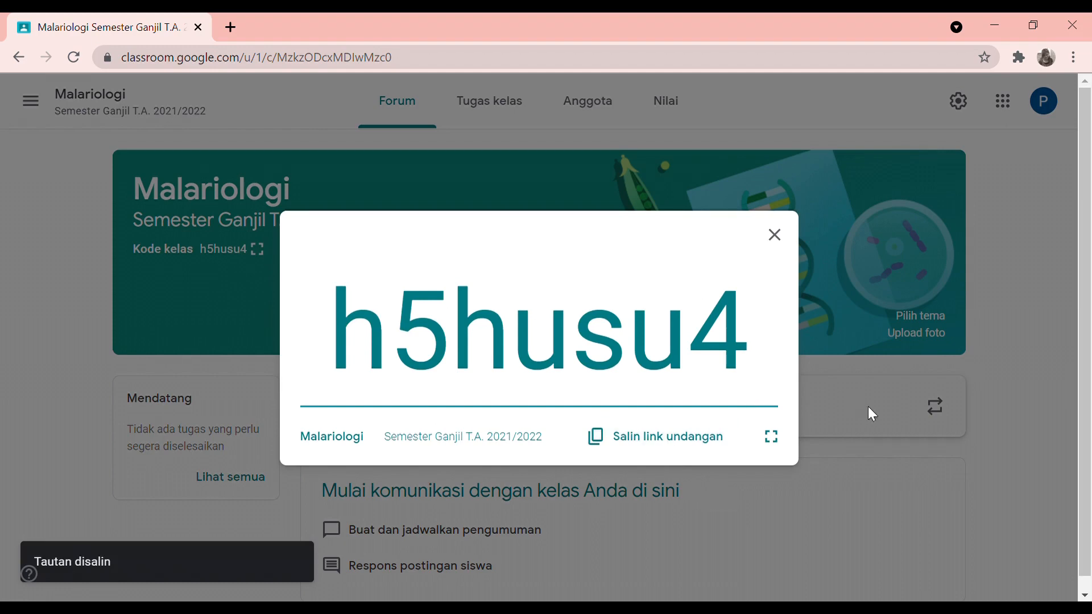
Close the enlarged class code, view it once more, then close it again
left_click(788, 239)
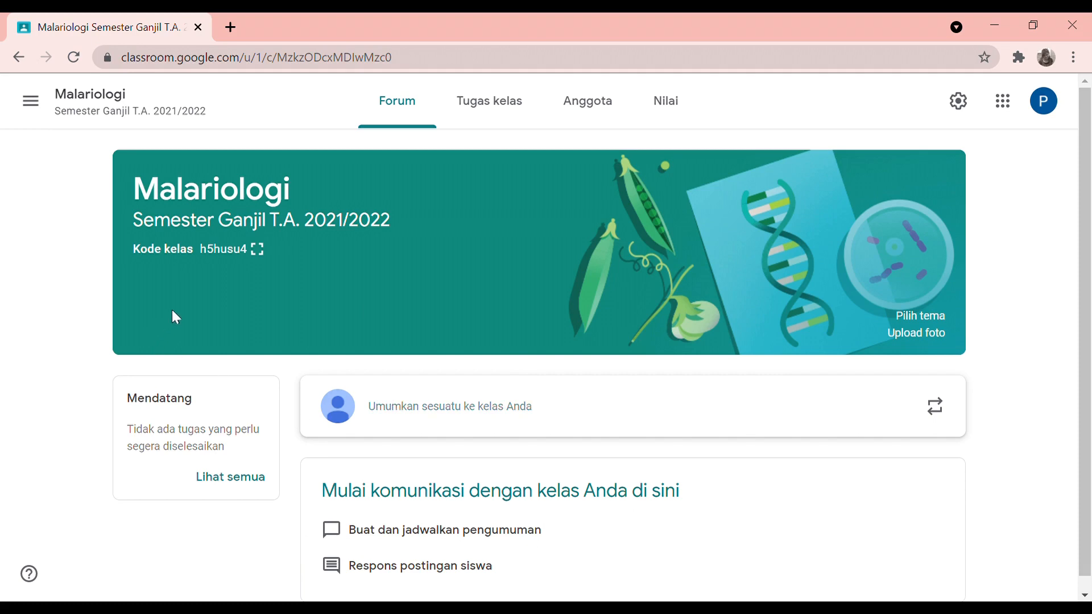
left_click(258, 250)
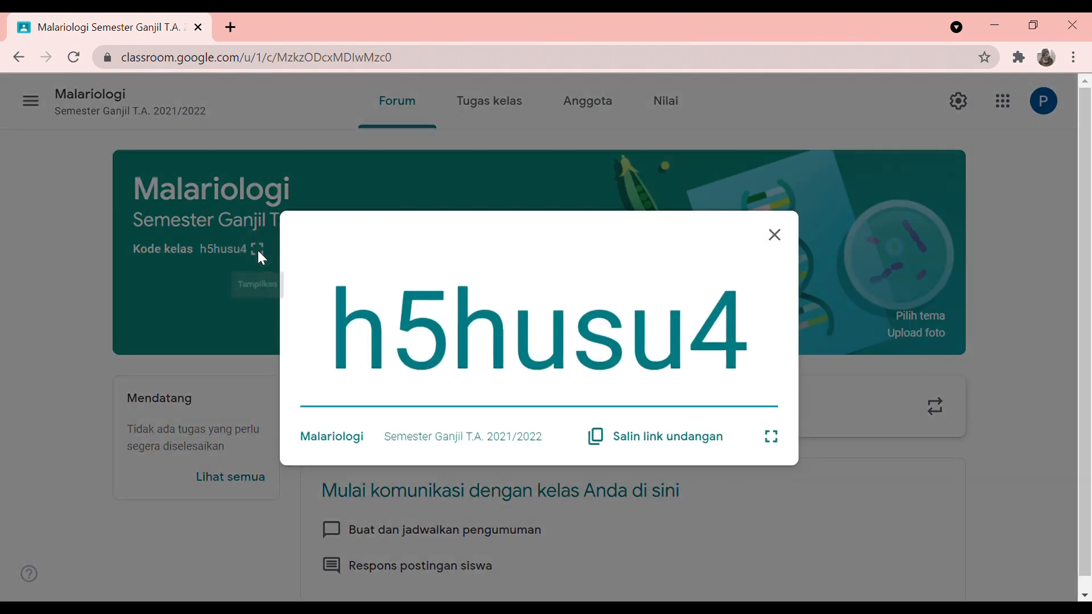
left_click(775, 235)
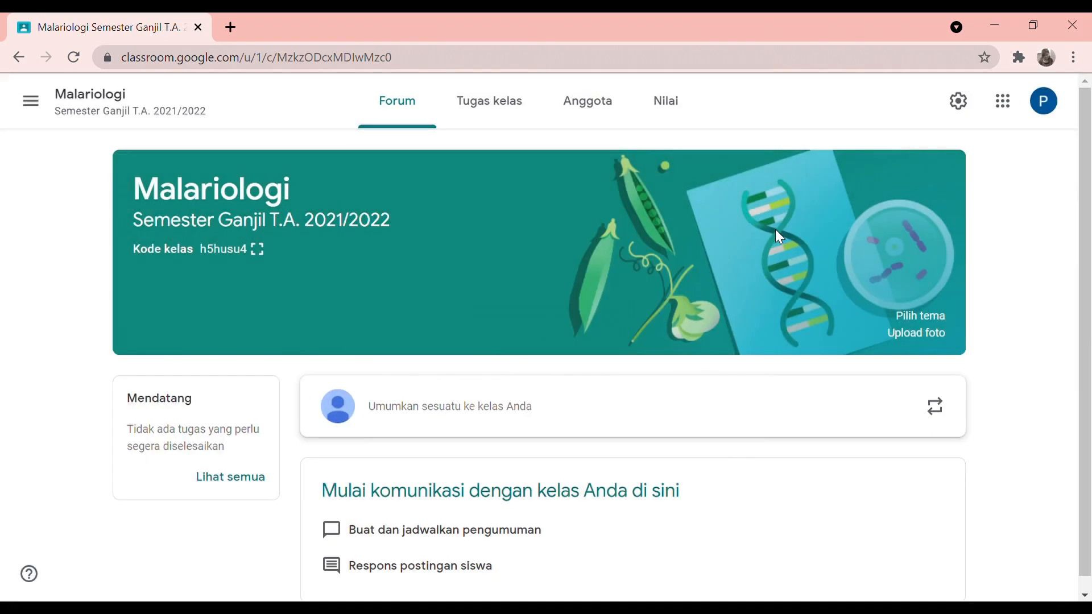